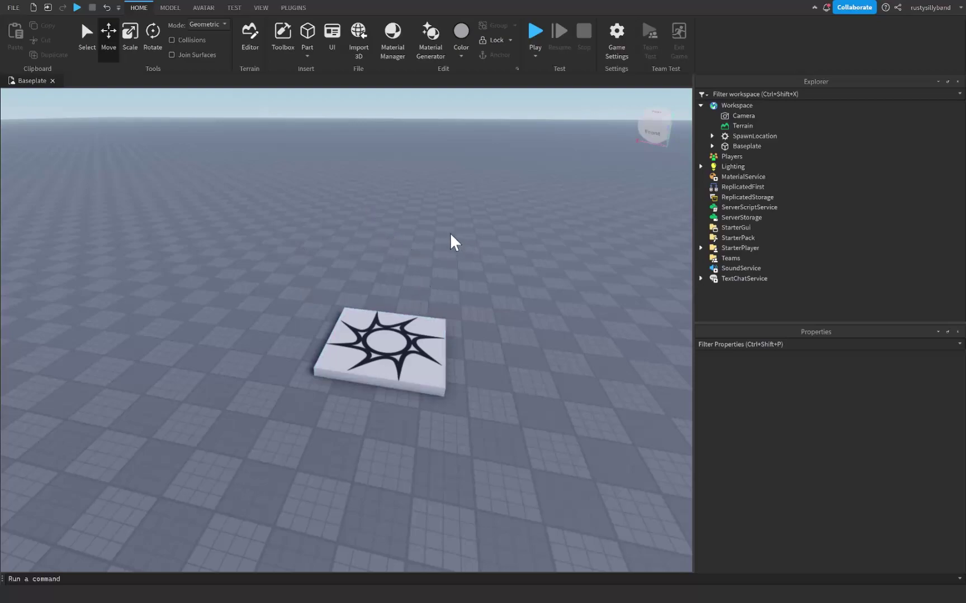
Step: Insert a block part beside the spawn location and scale it along its short axis into a roughly square slab
scroll(328, 149, up, 2)
click(307, 34)
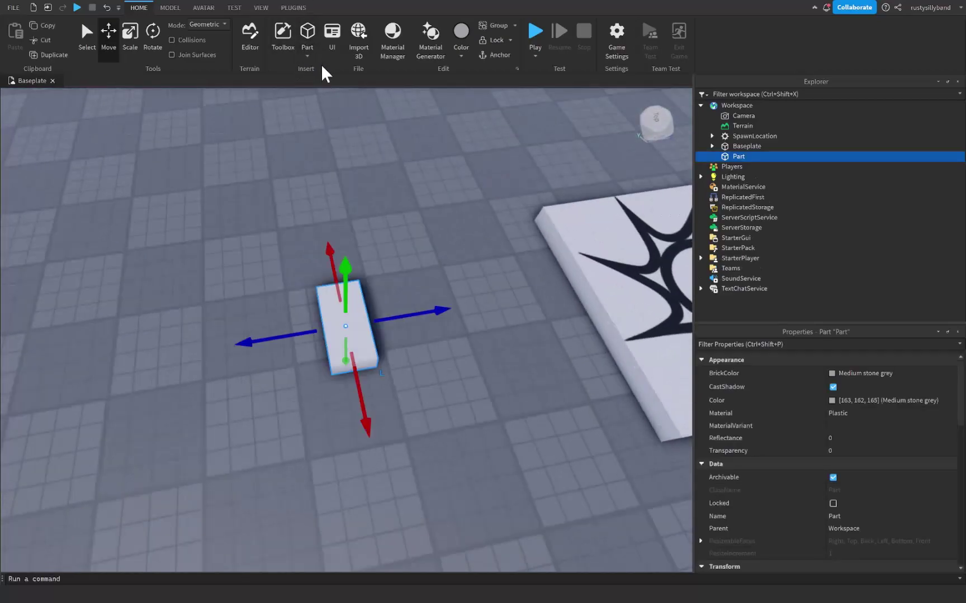
key(f)
drag(410, 272, 513, 254)
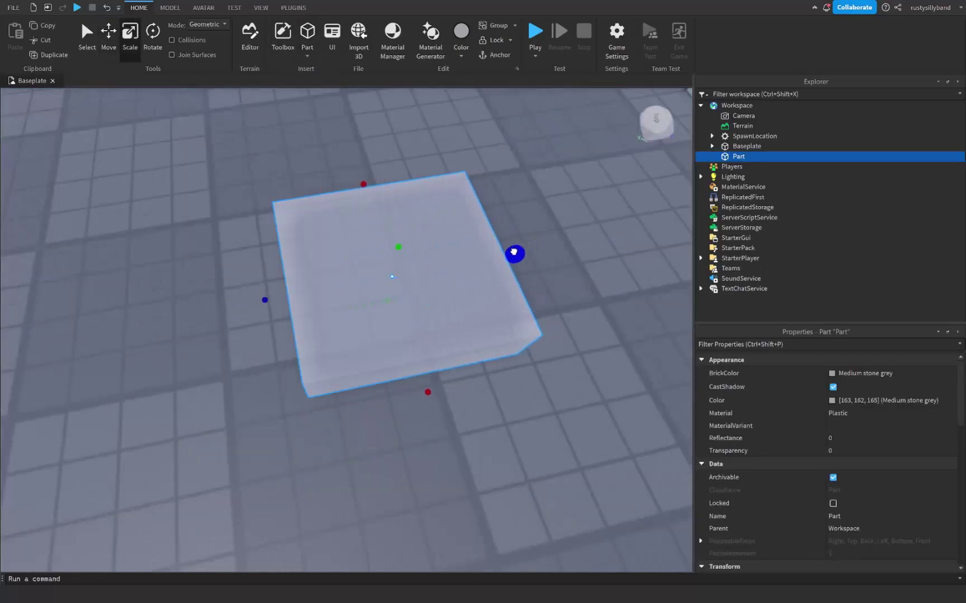
scroll(504, 279, down, 2)
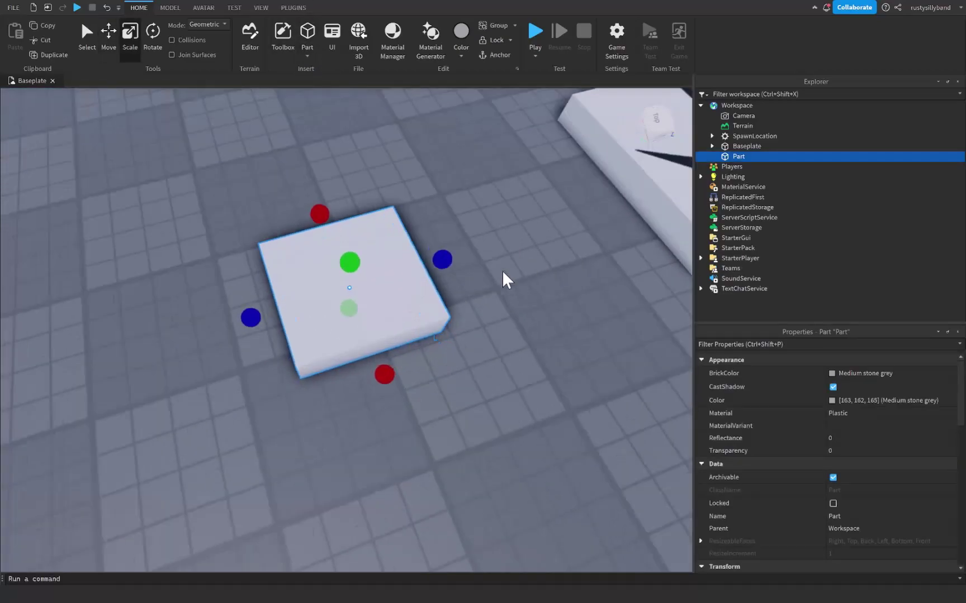
Step: Add a DragDetector object inside the new part
click(752, 155)
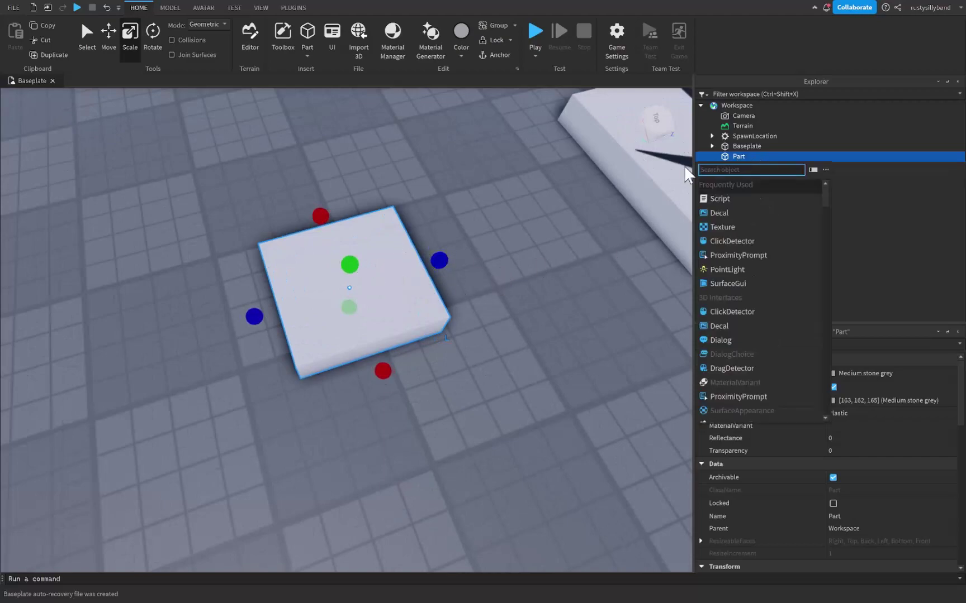
text(cl)
key(BackSpace)
key(BackSpace)
text(drag)
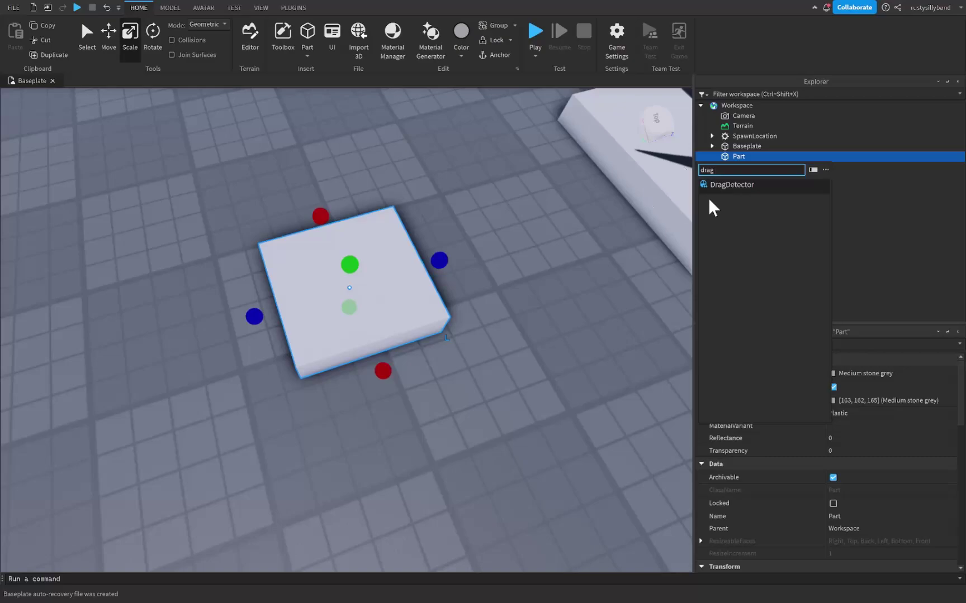
click(735, 185)
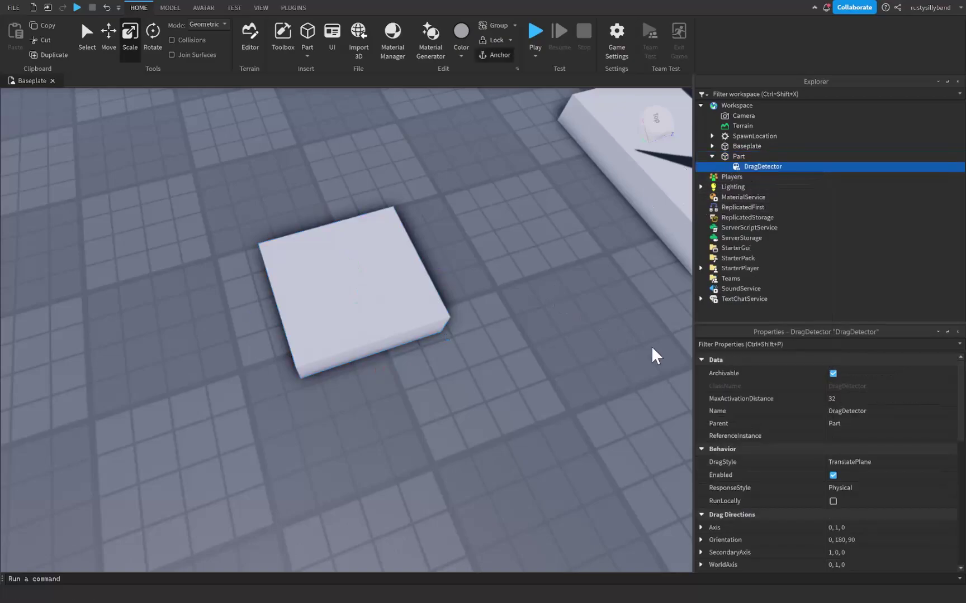
Step: Examine the DragDetector's properties, including the available DragStyle and ResponseStyle options
scroll(813, 461, down, 10)
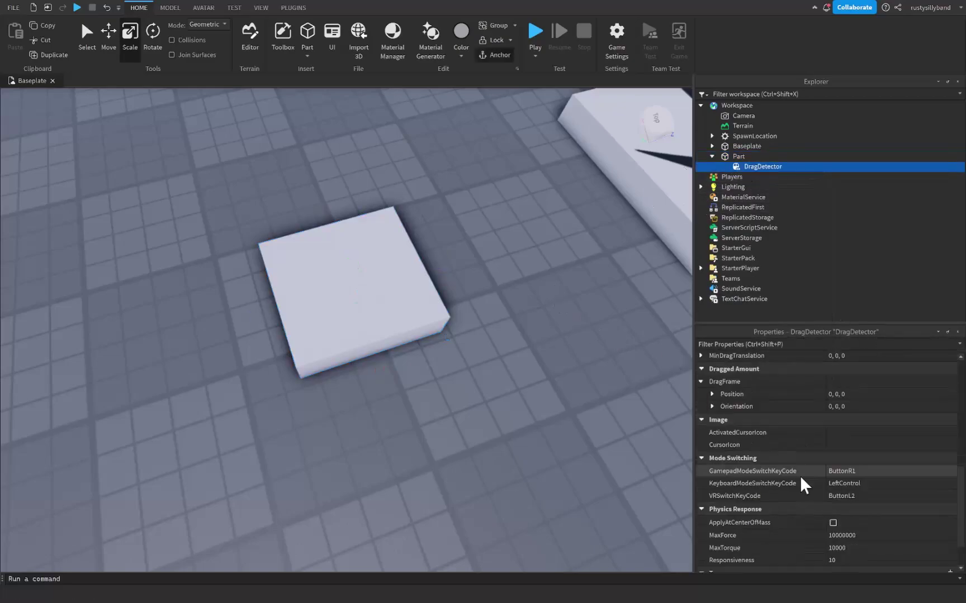
scroll(763, 464, up, 10)
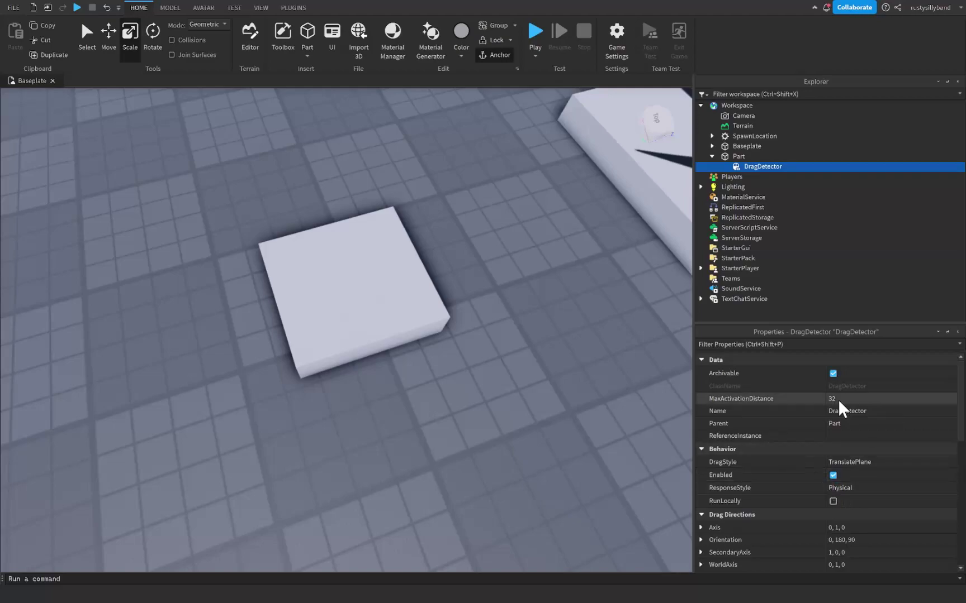
scroll(425, 299, down, 5)
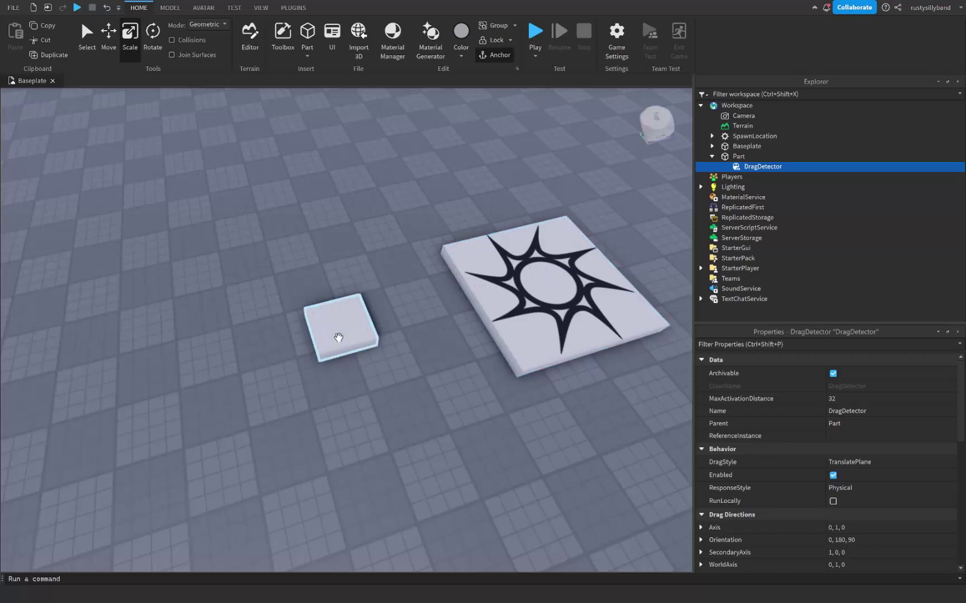
click(846, 462)
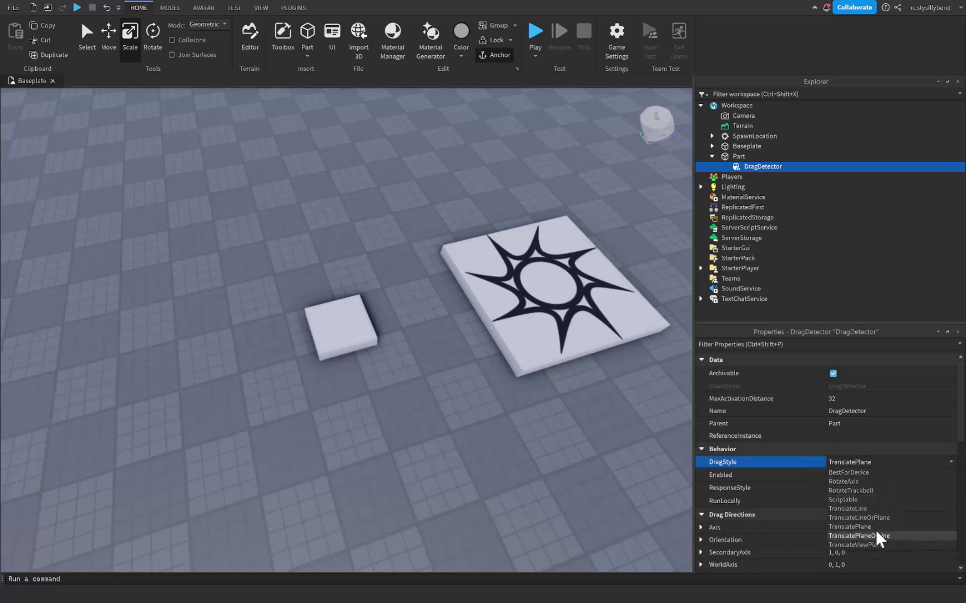
click(855, 463)
click(849, 488)
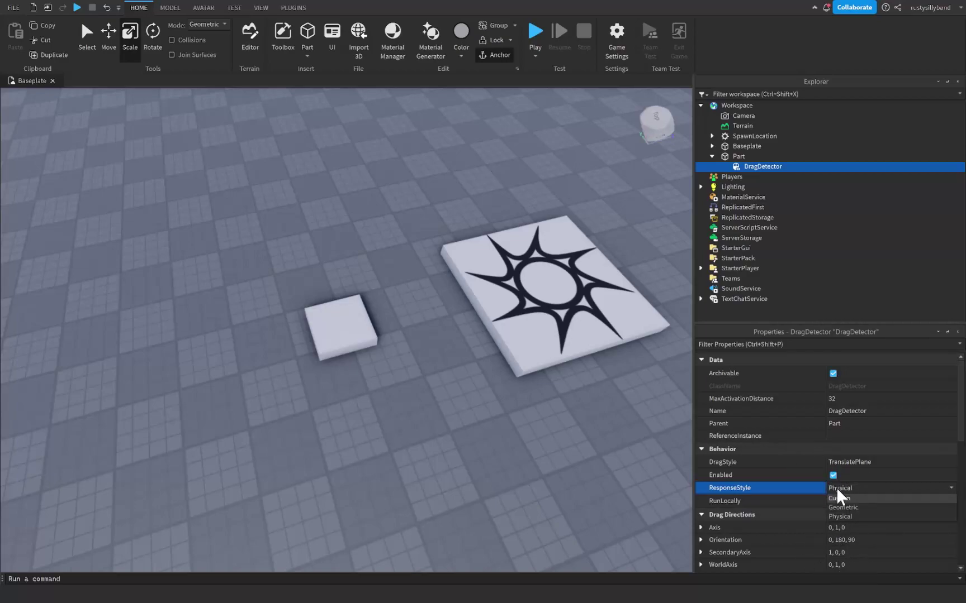
click(836, 488)
scroll(870, 464, down, 1)
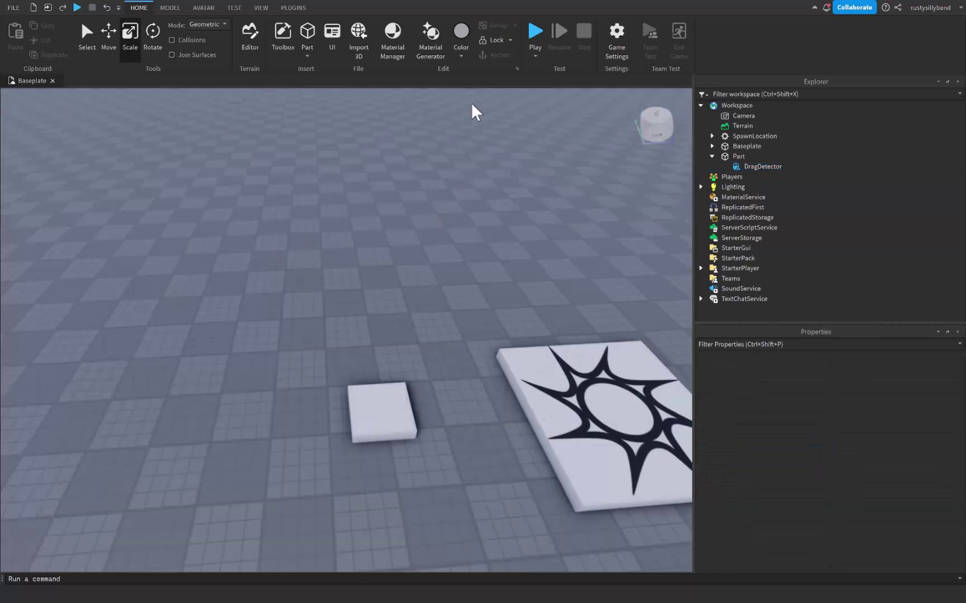
Step: Start a playtest, approach the slab with the avatar and try dragging it across the baseplate
click(536, 23)
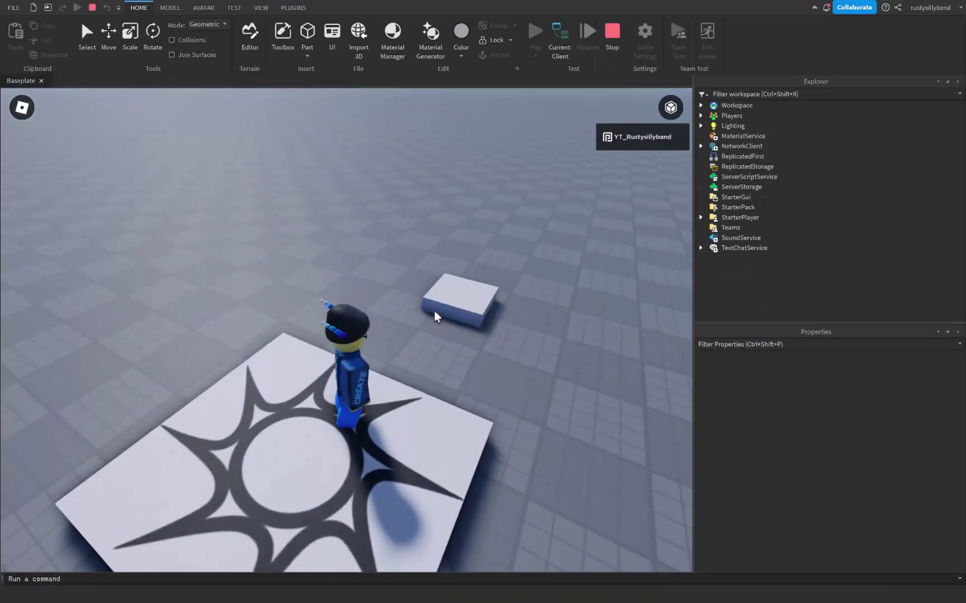
key(Tab)
key(d)
right_drag(508, 323, 389, 371)
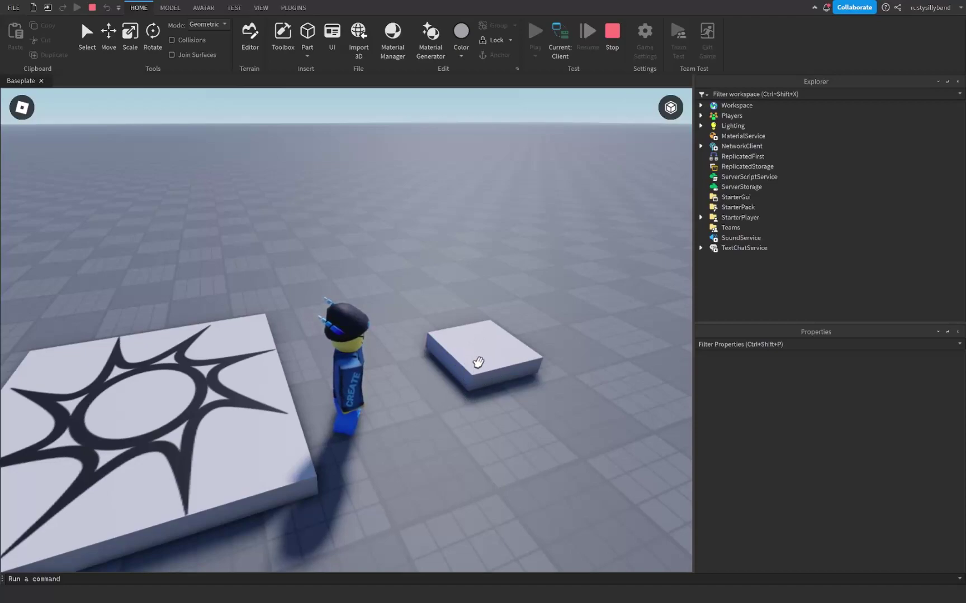
drag(552, 365, 381, 216)
drag(526, 443, 433, 302)
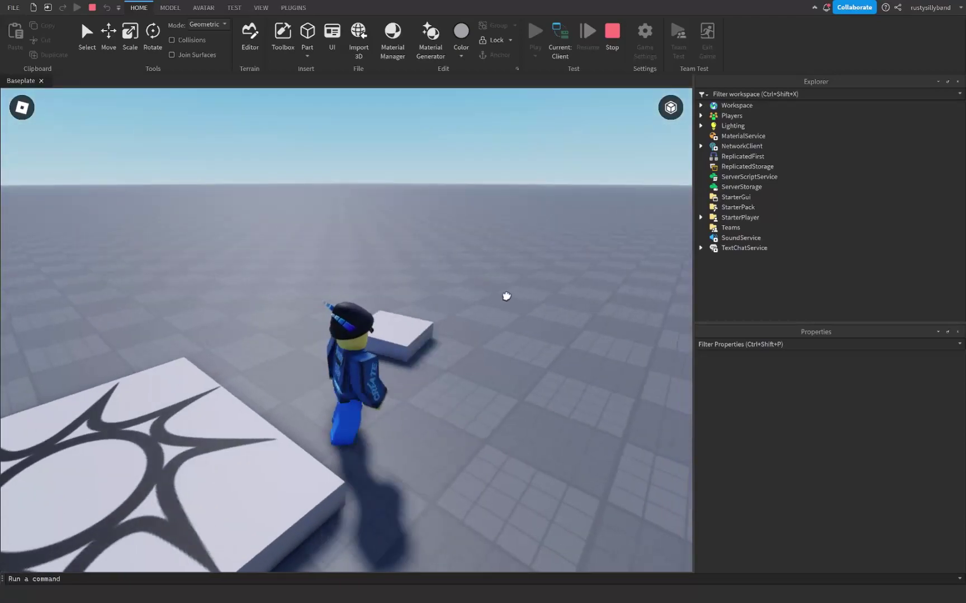
Step: Walk the avatar around the slab and keep dragging it from different sides to test the DragDetector
key(s)
drag(506, 296, 490, 396)
key(d)
key(w)
key(a)
key(d)
key(s)
key(d)
key(s)
key(a)
right_drag(479, 416, 489, 397)
key(s)
drag(489, 397, 251, 313)
key(w)
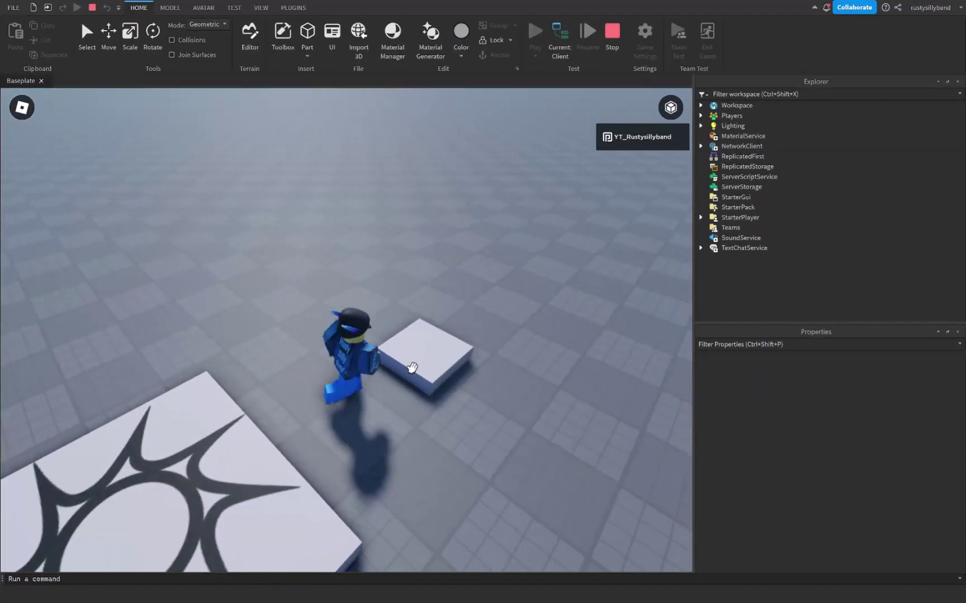
right_drag(413, 367, 455, 395)
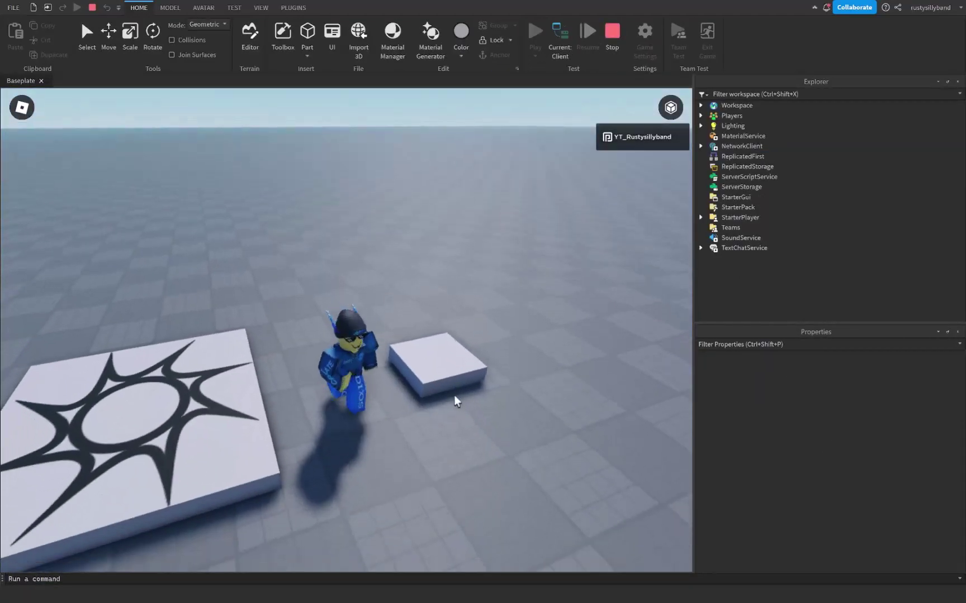
drag(384, 345, 315, 409)
key(w)
key(a)
key(d)
key(s)
key(w)
key(d)
right_drag(419, 363, 433, 335)
key(s)
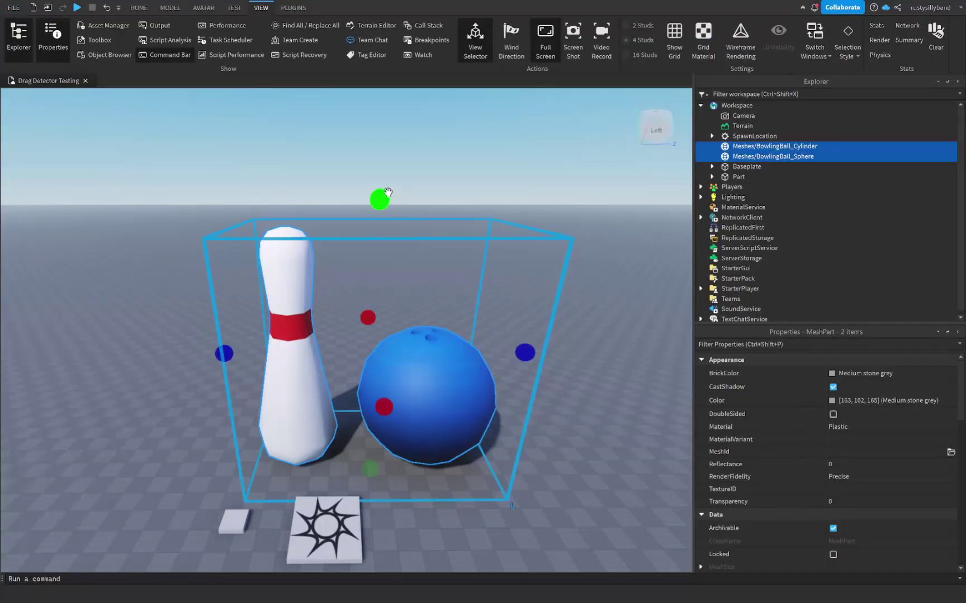
Step: Scale down the selected bowling pin and ball meshes together
drag(387, 192, 381, 390)
drag(382, 432, 315, 447)
key(f)
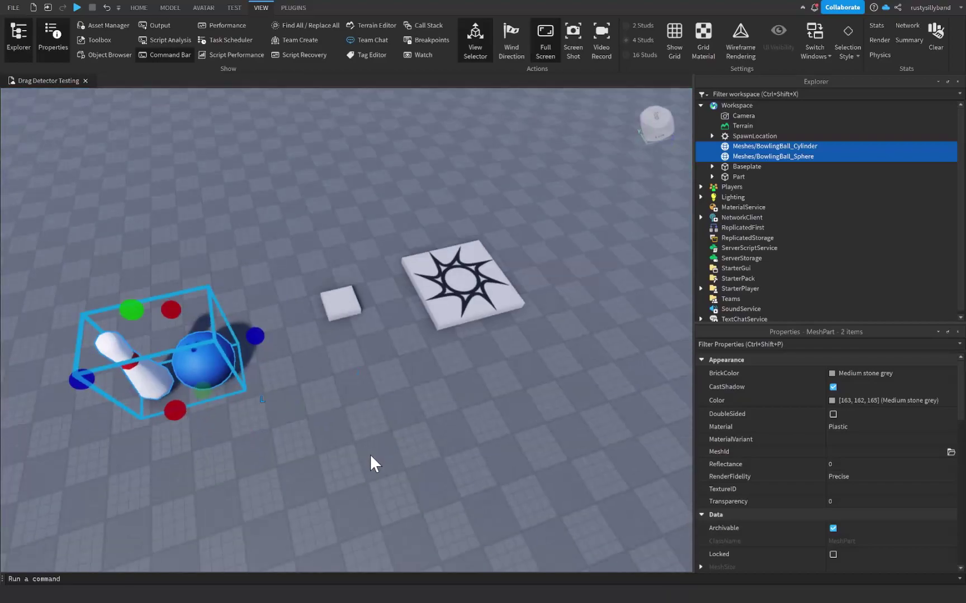
right_drag(426, 294, 412, 323)
scroll(363, 316, down, 5)
scroll(357, 322, down, 4)
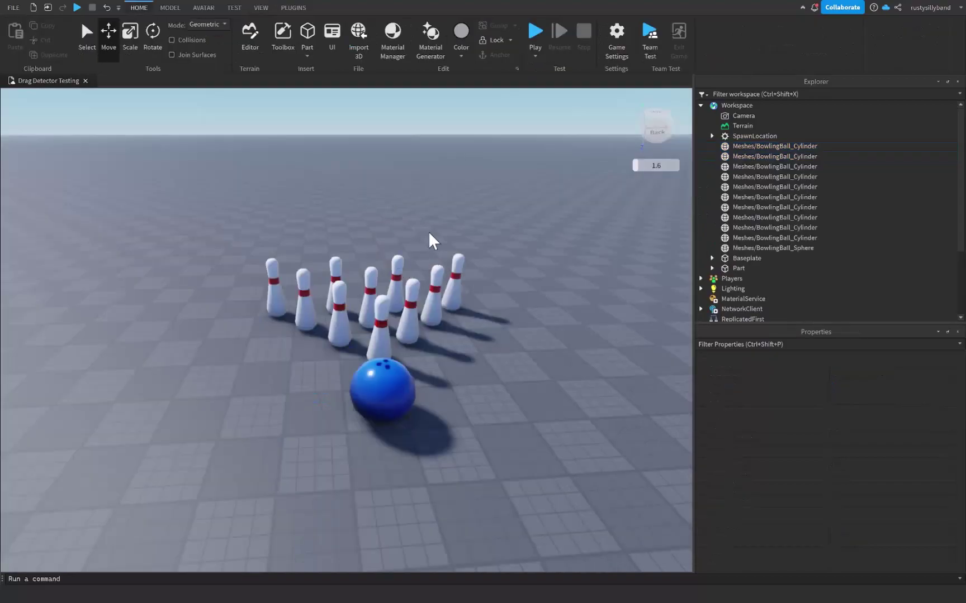
Step: Move the bowling ball away from the pins to the open floor near the slab
right_drag(429, 232, 319, 163)
key(w)
key(s)
scroll(358, 140, down, 4)
scroll(365, 132, up, 3)
right_drag(364, 132, 407, 252)
scroll(406, 251, down, 3)
click(409, 350)
right_drag(409, 350, 361, 290)
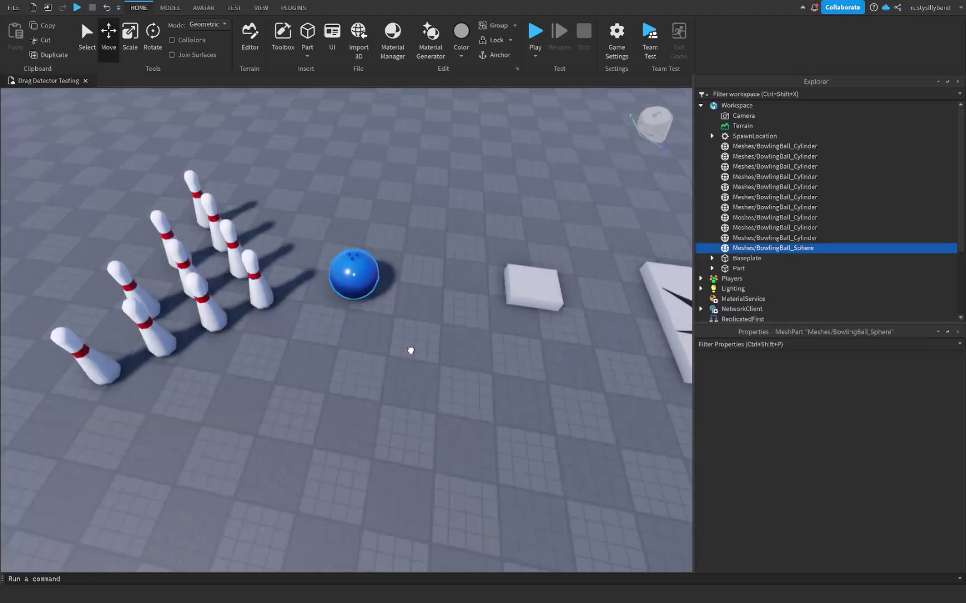
click(361, 290)
Step: Move the DragDetector from the slab part into the Meshes/BowlingBall_Sphere mesh
click(383, 249)
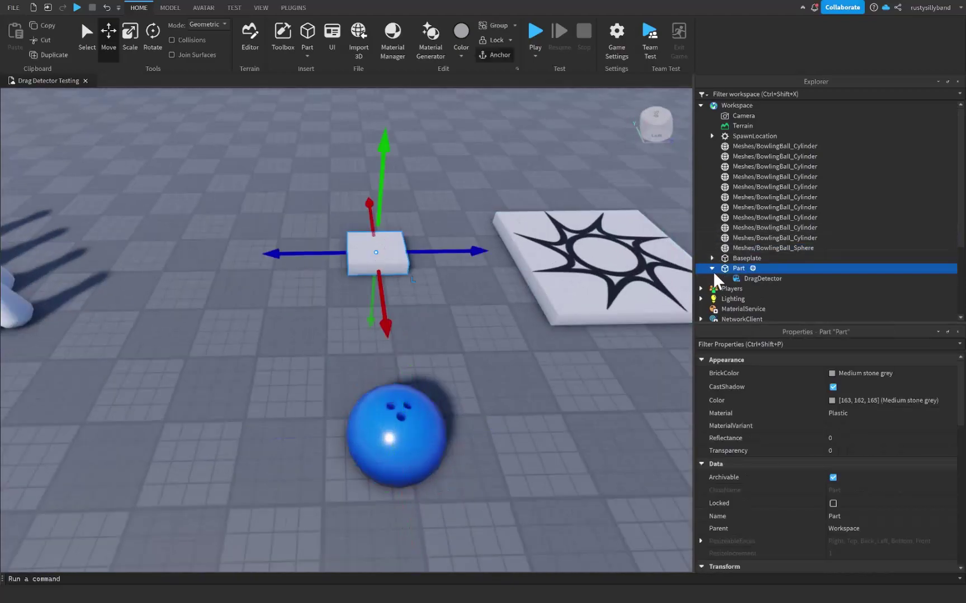
click(738, 278)
drag(738, 279, 770, 248)
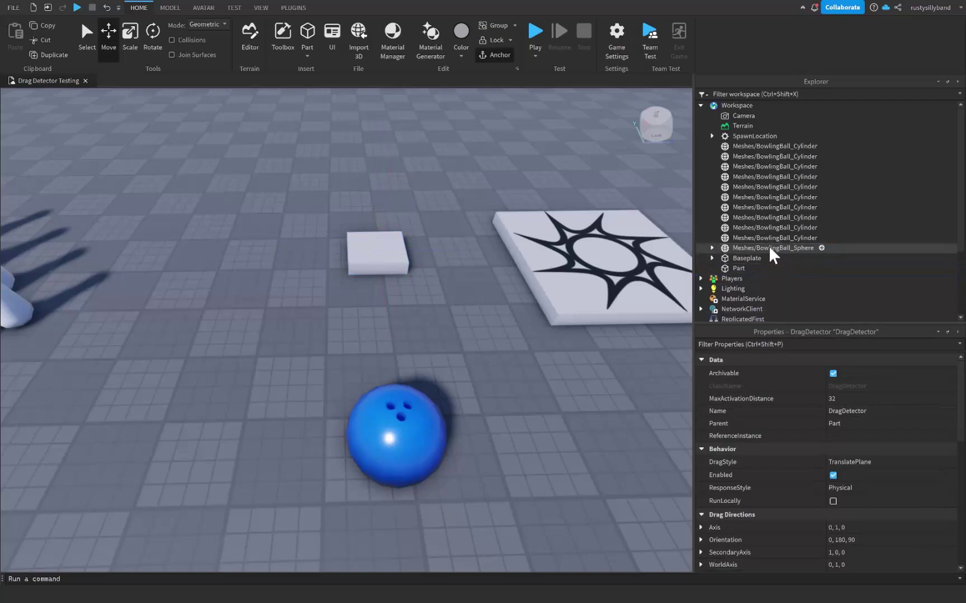
click(559, 296)
click(471, 377)
Step: Playtest the bowling setup and fling the bowling ball into the pins
scroll(447, 386, down, 3)
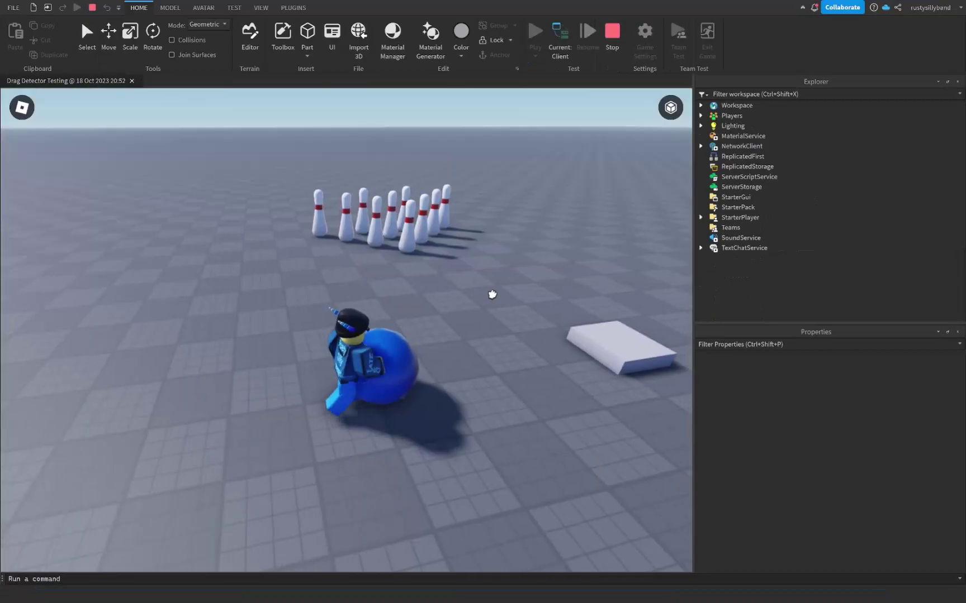
drag(491, 295, 138, 174)
right_drag(374, 280, 374, 281)
key(d)
key(d)
key(w)
key(a)
key(w)
key(a)
key(space)
key(s)
right_drag(330, 250, 330, 250)
key(w)
key(d)
key(s)
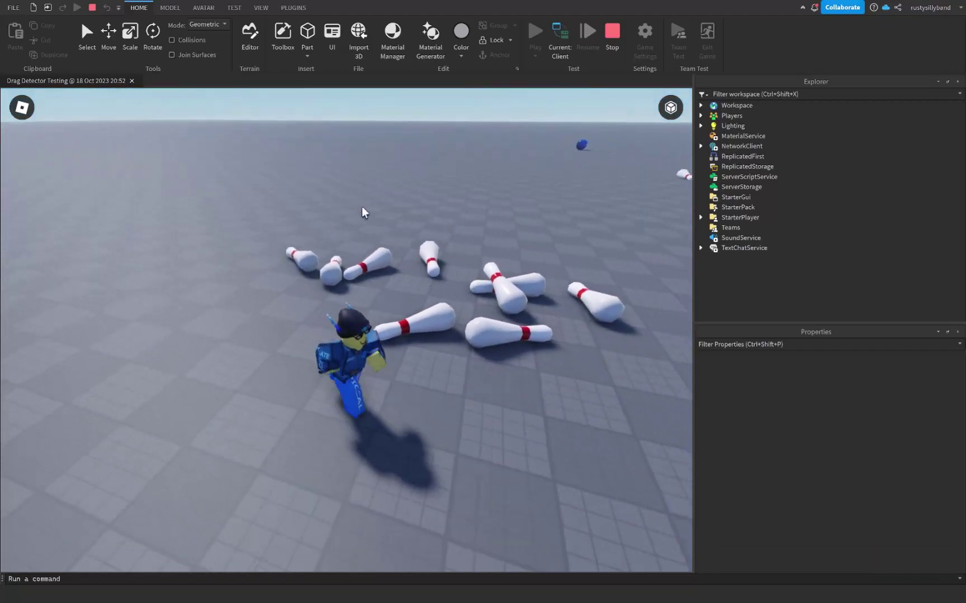
Step: Walk the avatar around the scattered pins in the playtest to examine the result of the throw
right_drag(388, 241, 387, 241)
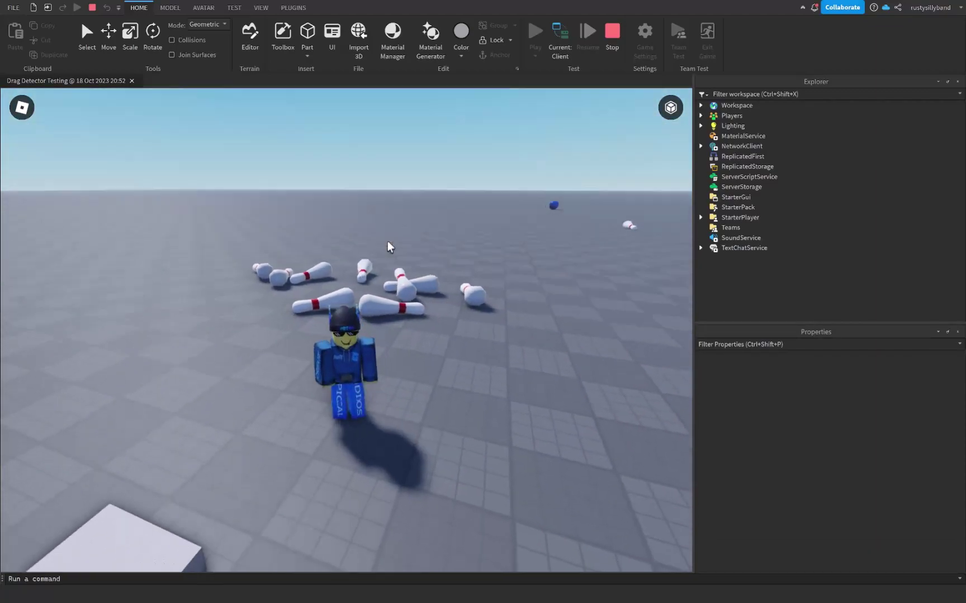
scroll(387, 241, up, 1)
key(w)
right_drag(428, 290, 427, 290)
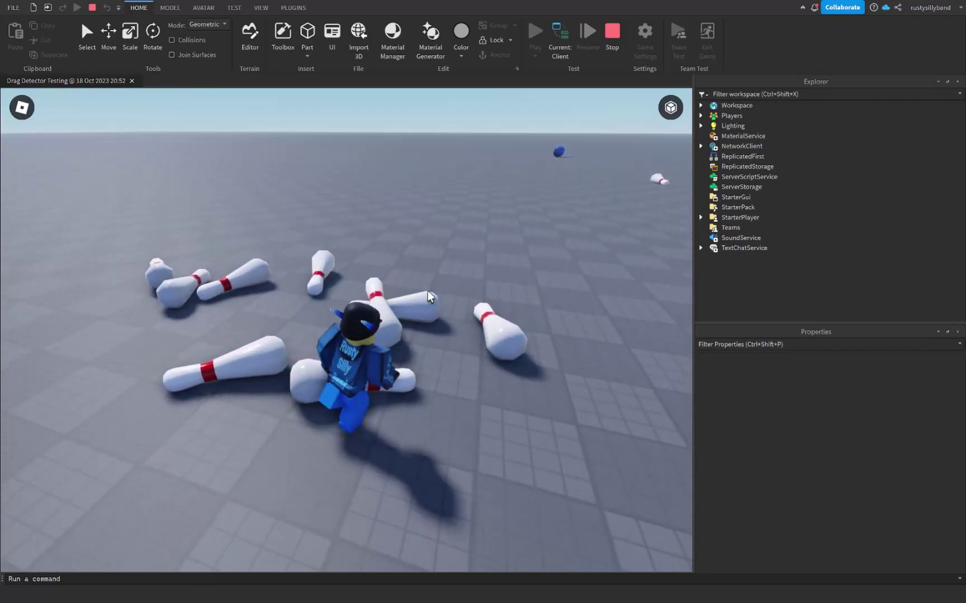
key(d)
key(s)
right_drag(387, 265, 317, 247)
right_drag(474, 366, 490, 339)
key(w)
key(space)
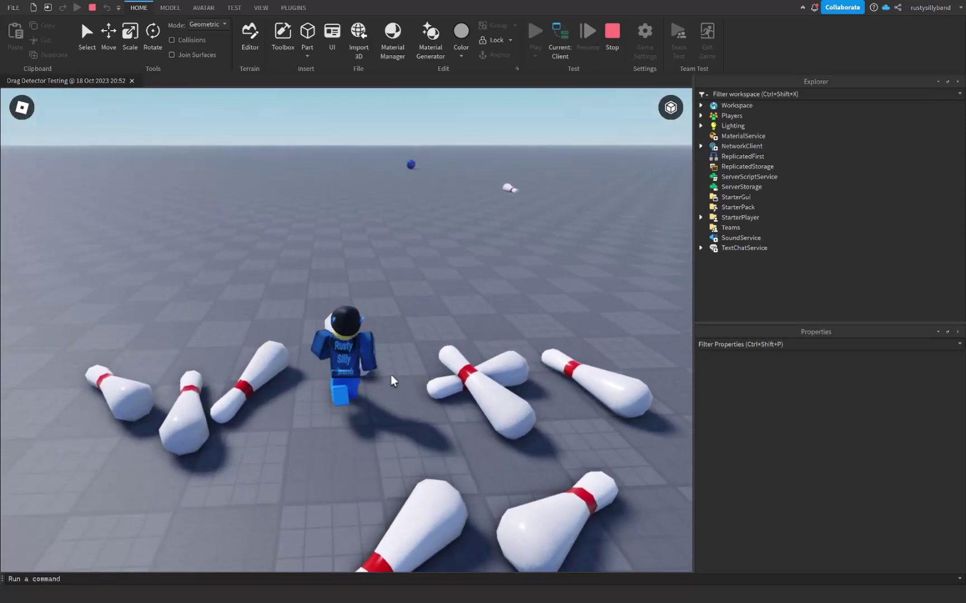
key(d)
key(s)
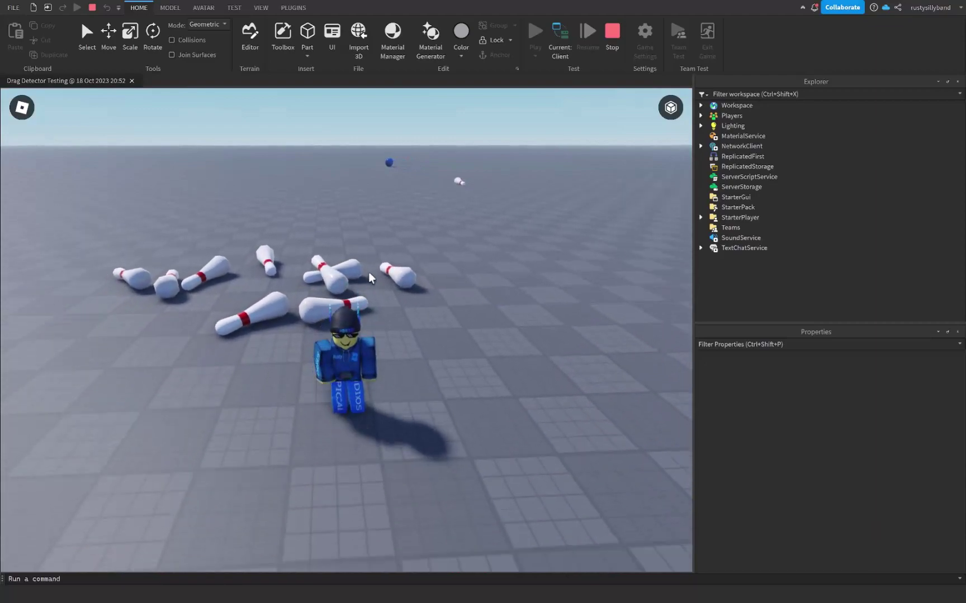
key(w)
right_drag(340, 280, 342, 280)
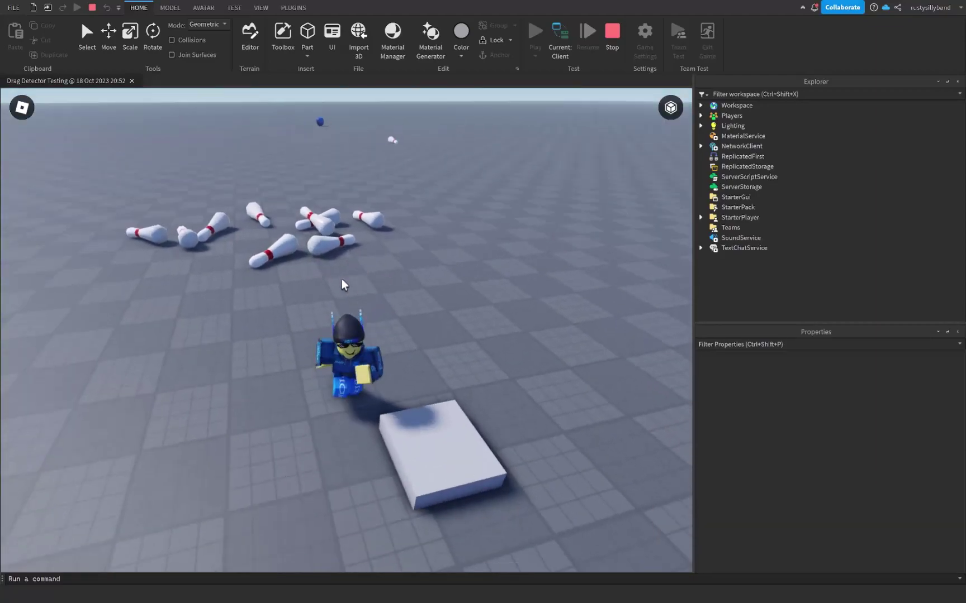
right_drag(433, 345, 314, 271)
key(w)
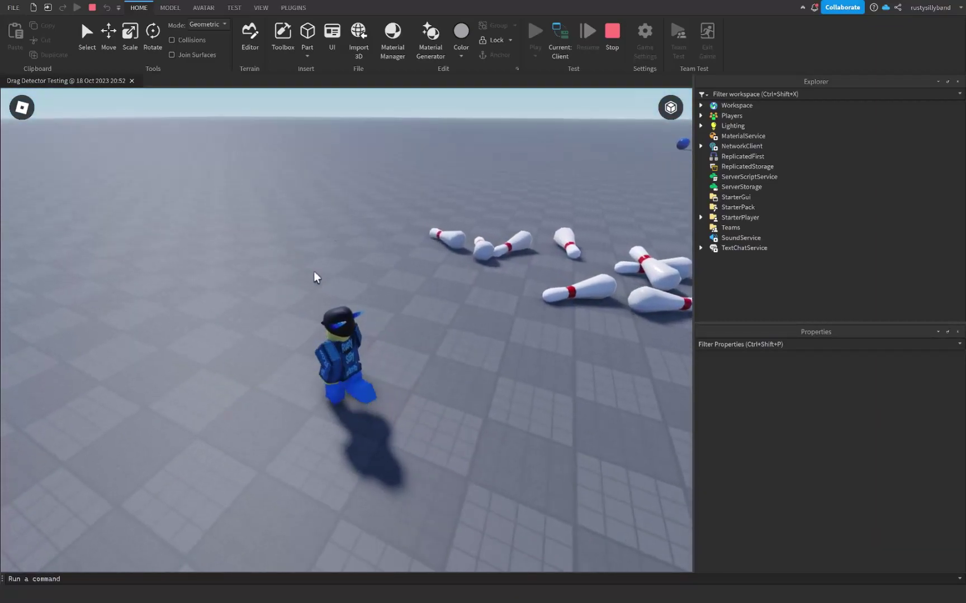
key(w)
right_drag(294, 306, 400, 321)
key(space)
key(space)
key(s)
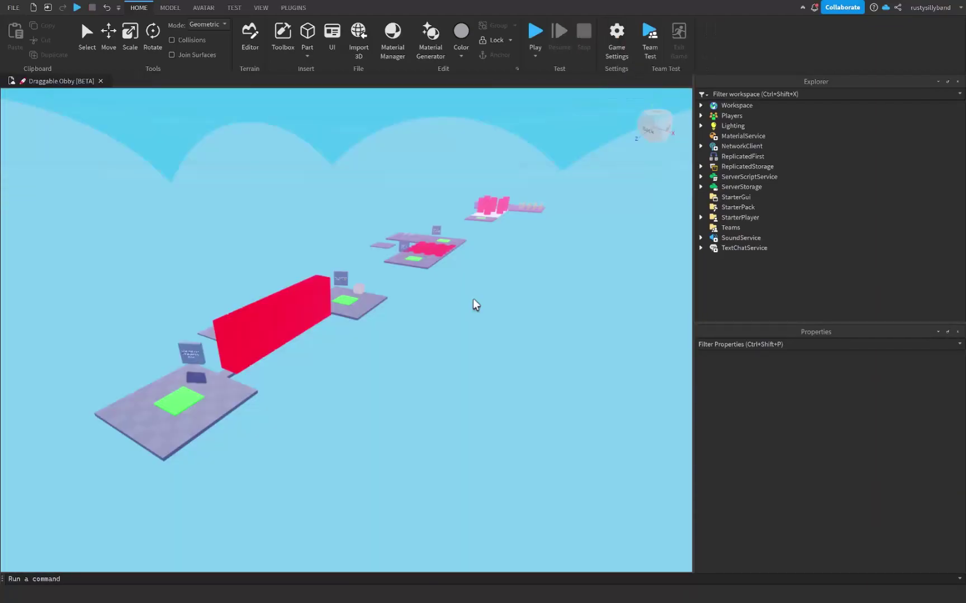
Step: Examine the obstacle stages of the Draggable Obby [BETA] place, starting from the first platform and red wall
right_drag(473, 300, 376, 320)
key(w)
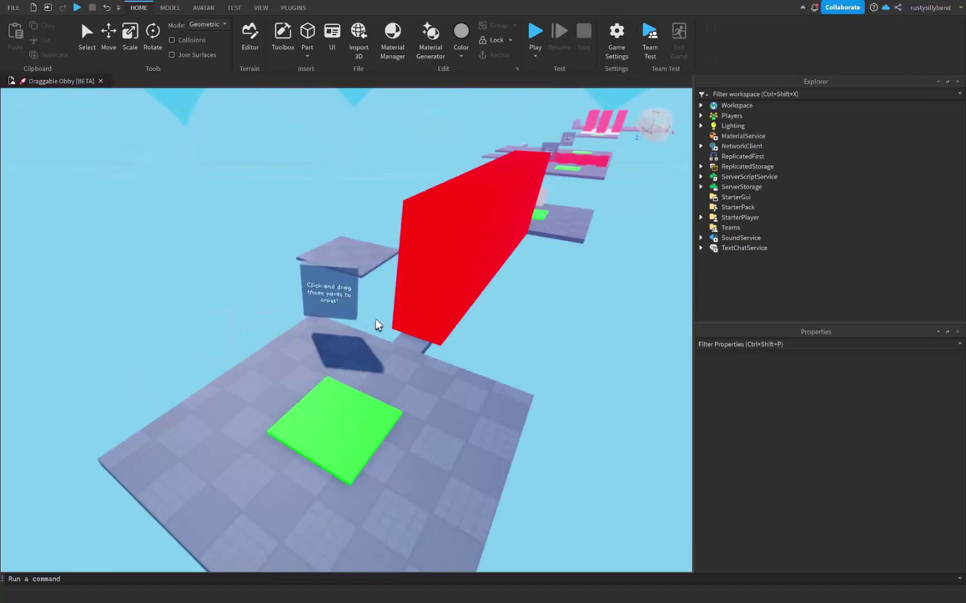
key(d)
right_drag(529, 324, 352, 373)
key(d)
key(w)
key(d)
key(a)
right_drag(394, 330, 382, 356)
key(a)
key(a)
key(d)
key(a)
key(w)
key(s)
key(d)
key(s)
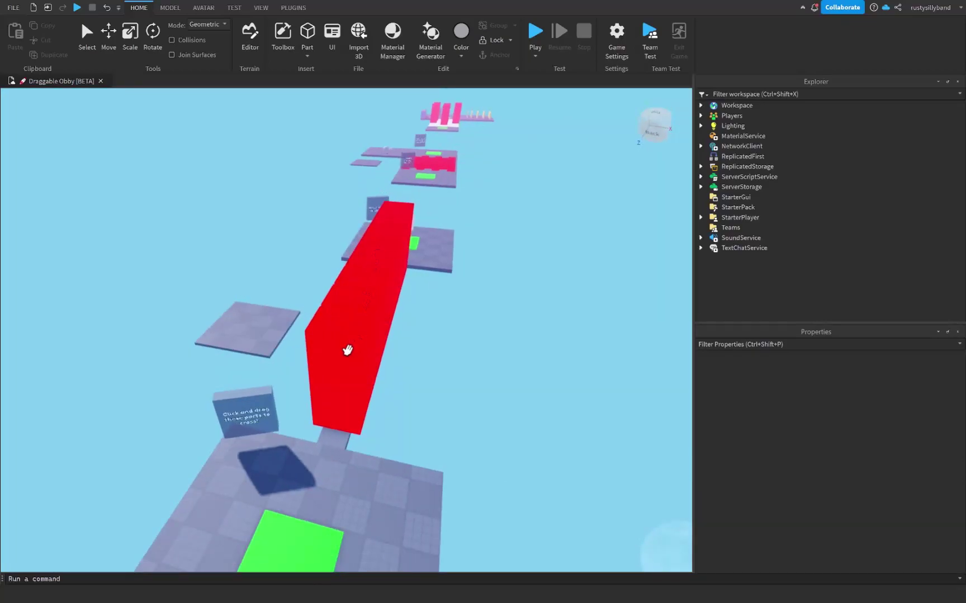
right_drag(352, 340, 354, 354)
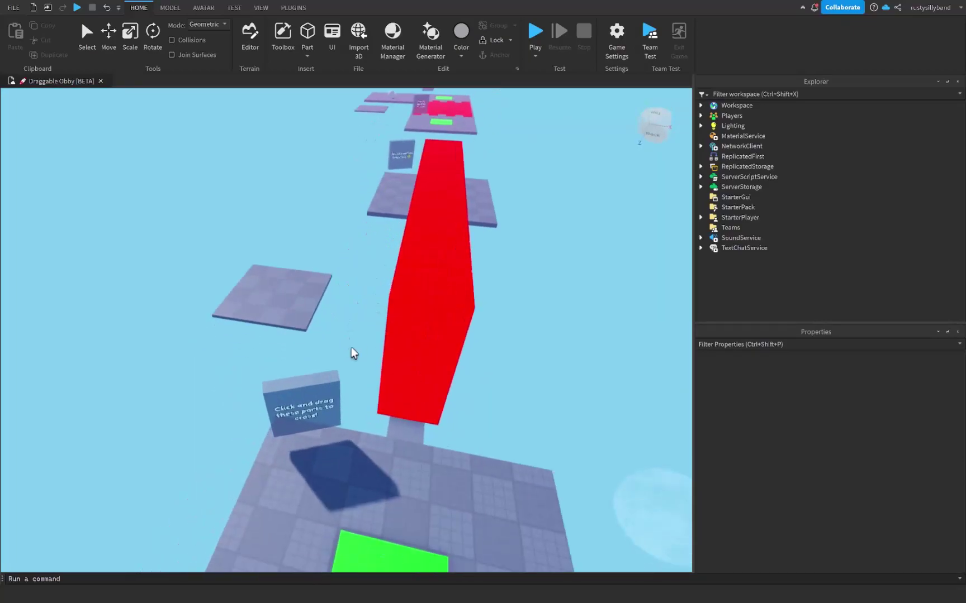
Step: Examine the red wall from the side, the walkable block on the second platform and the obby stages beyond it
right_drag(373, 250, 378, 311)
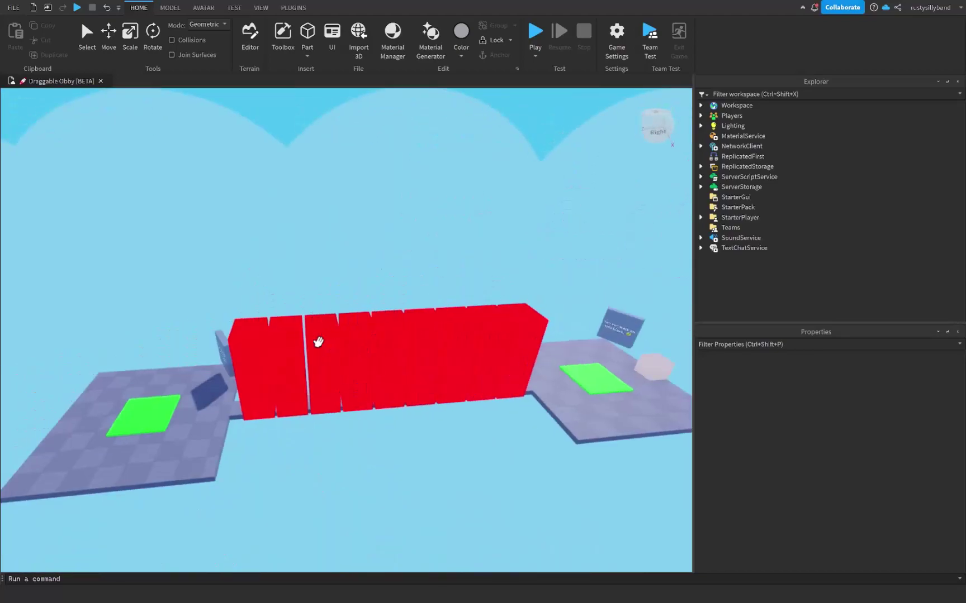
key(d)
key(w)
right_drag(317, 341, 369, 386)
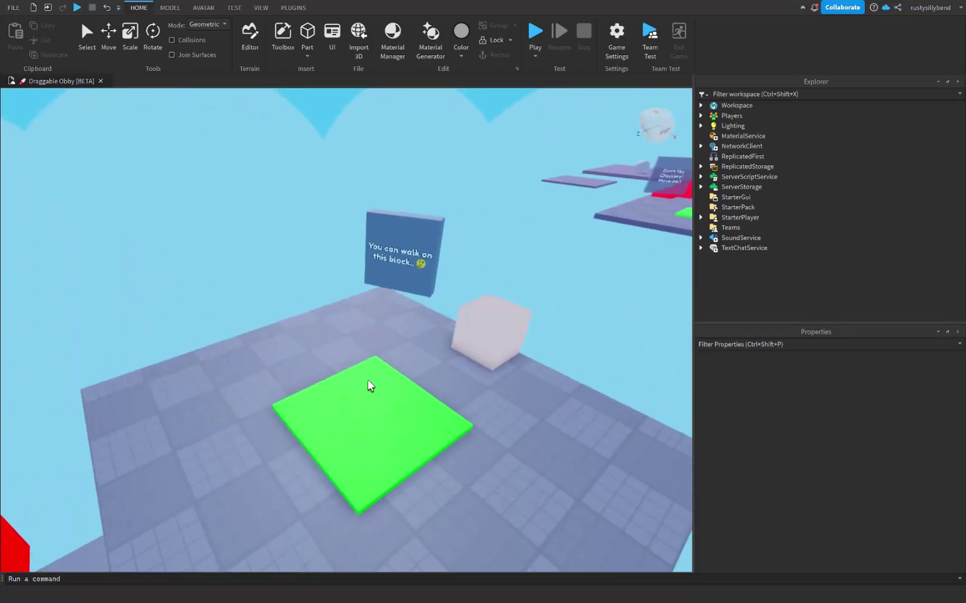
key(d)
right_drag(356, 342, 400, 352)
key(w)
key(d)
key(w)
key(s)
key(w)
key(s)
key(s)
key(w)
right_drag(340, 307, 427, 279)
key(w)
key(s)
key(w)
key(s)
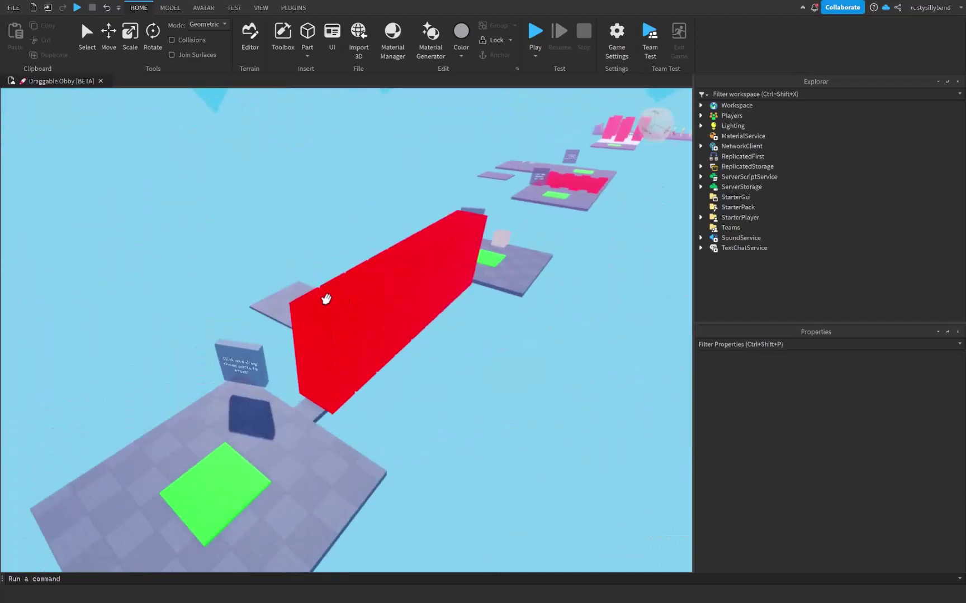
key(s)
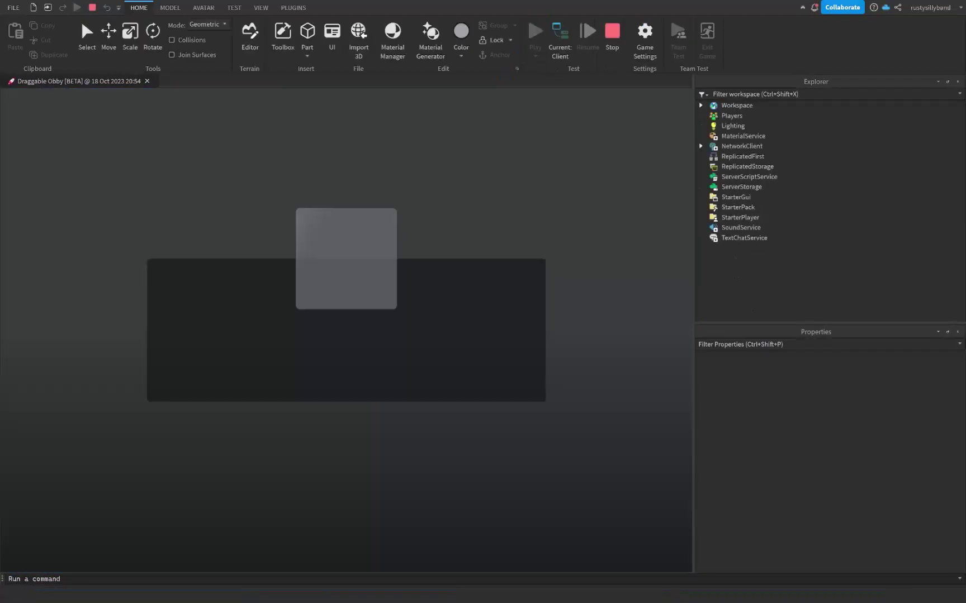
Step: Start a playtest of the obby and pull the red wall parts aside to cross to the second platform
key(w)
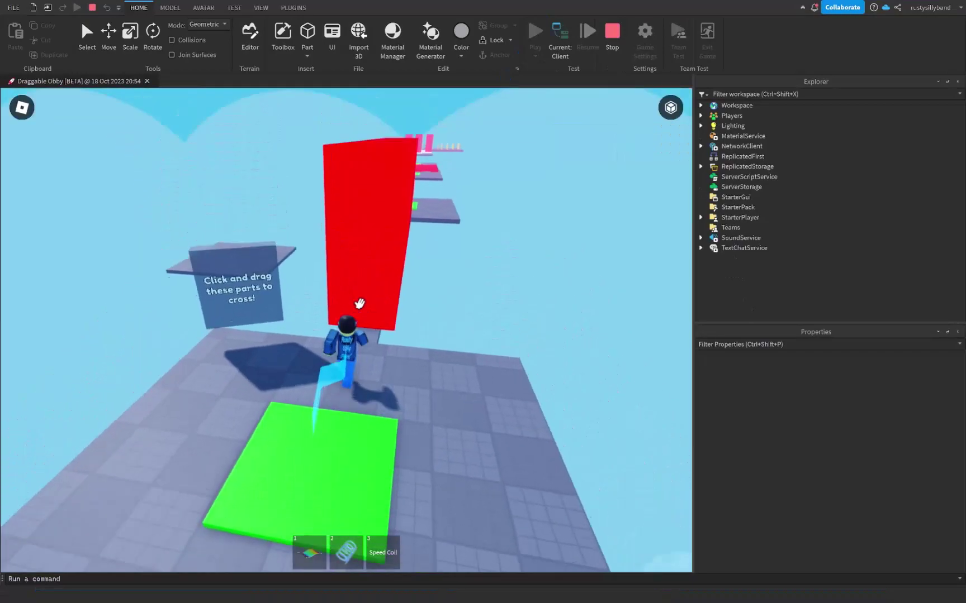
drag(376, 285, 235, 264)
drag(363, 258, 131, 379)
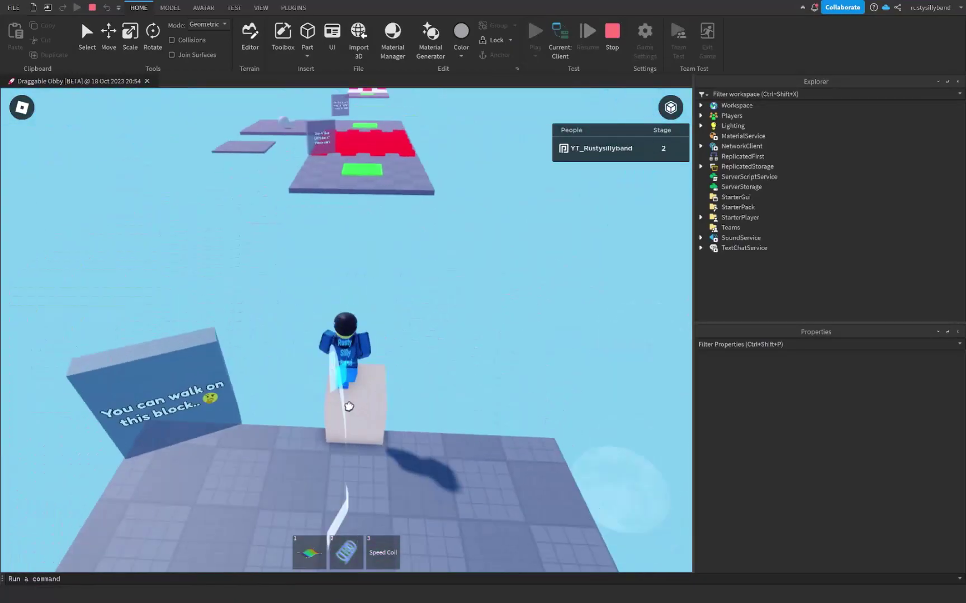
Step: Ride the white block to the checkered stage and move red tiles out of the way to reach the next checkpoint
drag(350, 405, 387, 399)
key(w)
drag(291, 313, 183, 228)
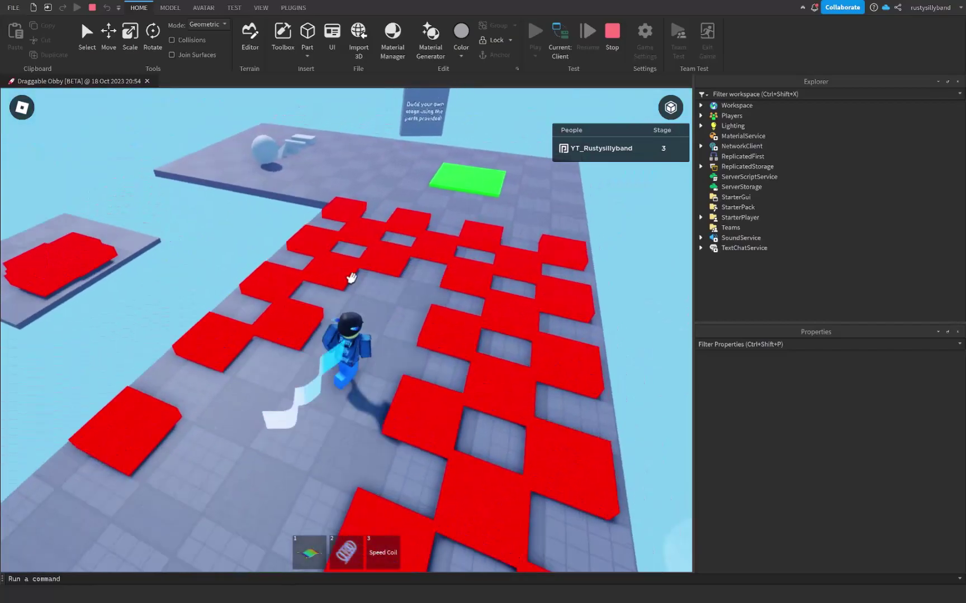
key(w)
right_drag(351, 278, 338, 261)
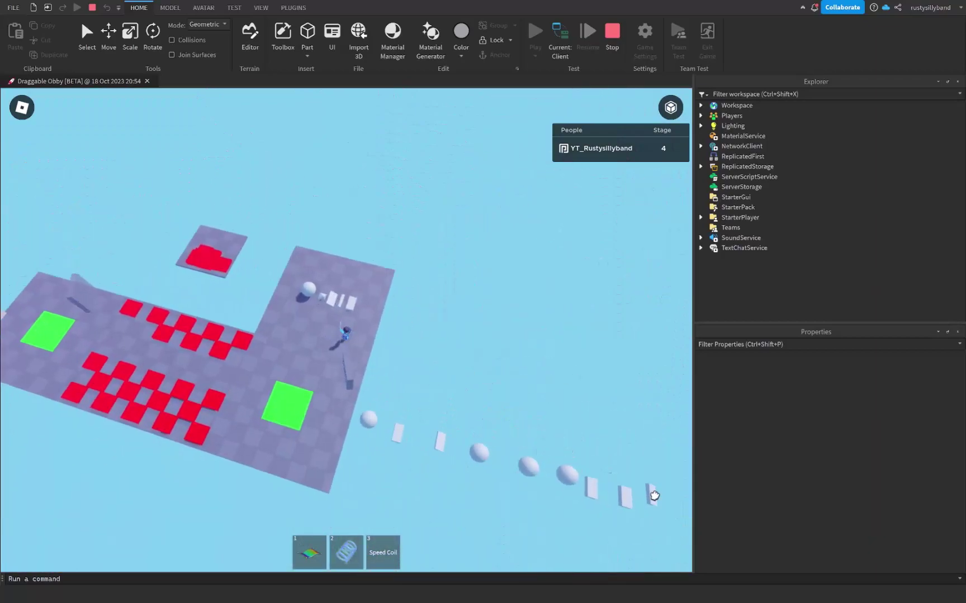
Step: Arrange the provided balls and blocks into a stepping path leading away from the fourth stage's platform
drag(617, 485, 643, 498)
right_drag(532, 393, 447, 392)
drag(305, 338, 340, 337)
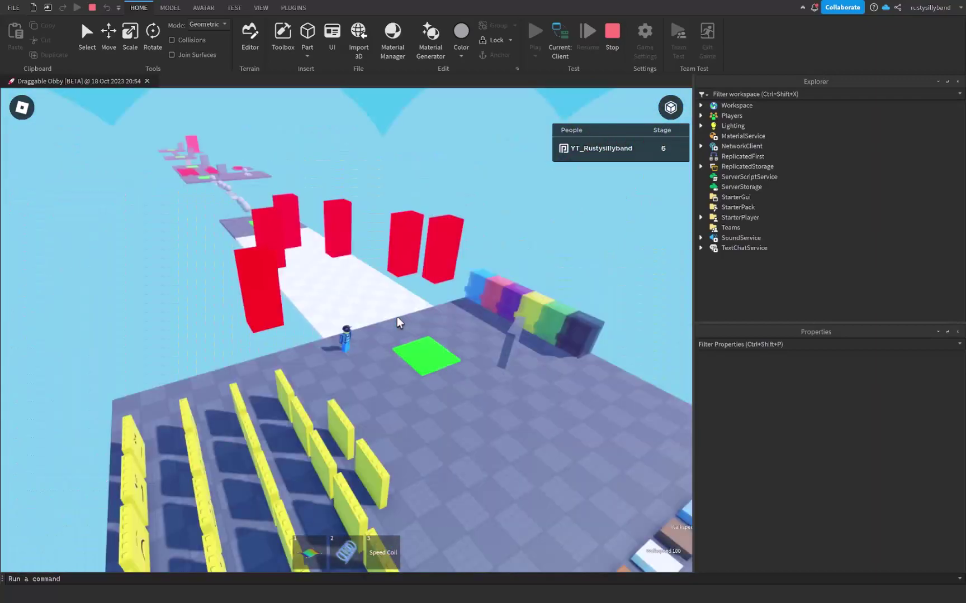
Step: Shift the tall red pillars sideways across the white walkway beside the sixth checkpoint
key(d)
right_drag(397, 317, 313, 304)
scroll(396, 318, up, 3)
mouse_move(397, 317)
right_down()
mouse_move(441, 299)
mouse_move(480, 332)
mouse_move(384, 304)
right_up()
key(a)
drag(274, 272, 385, 265)
key(d)
key(d)
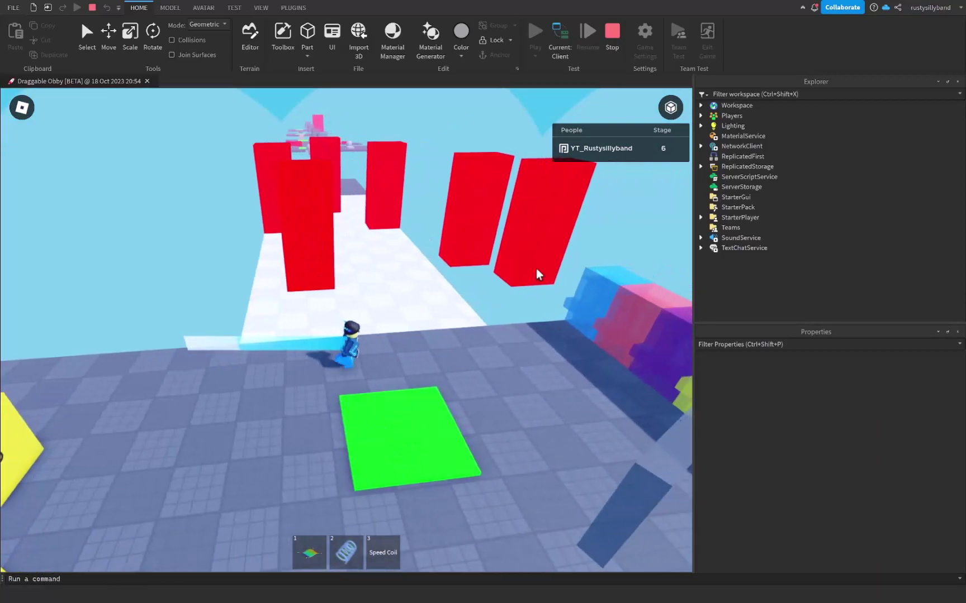
right_drag(493, 268, 478, 267)
drag(478, 270, 307, 249)
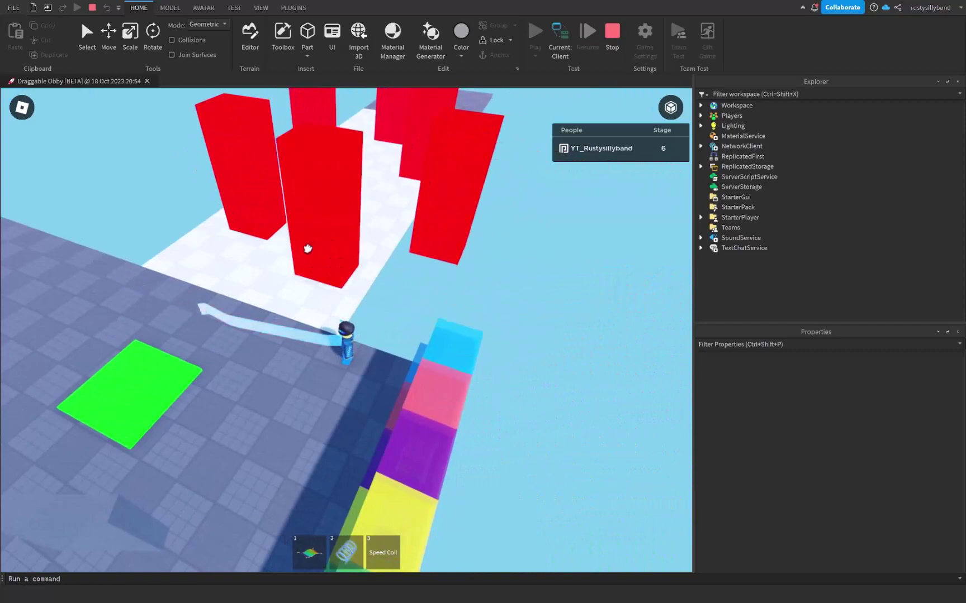
Step: Walk the avatar around the sixth stage's platform to examine the red pillars and the yellow blocks
key(a)
right_drag(448, 231, 373, 310)
key(s)
key(d)
key(s)
key(w)
key(space)
key(s)
key(d)
key(w)
key(a)
key(s)
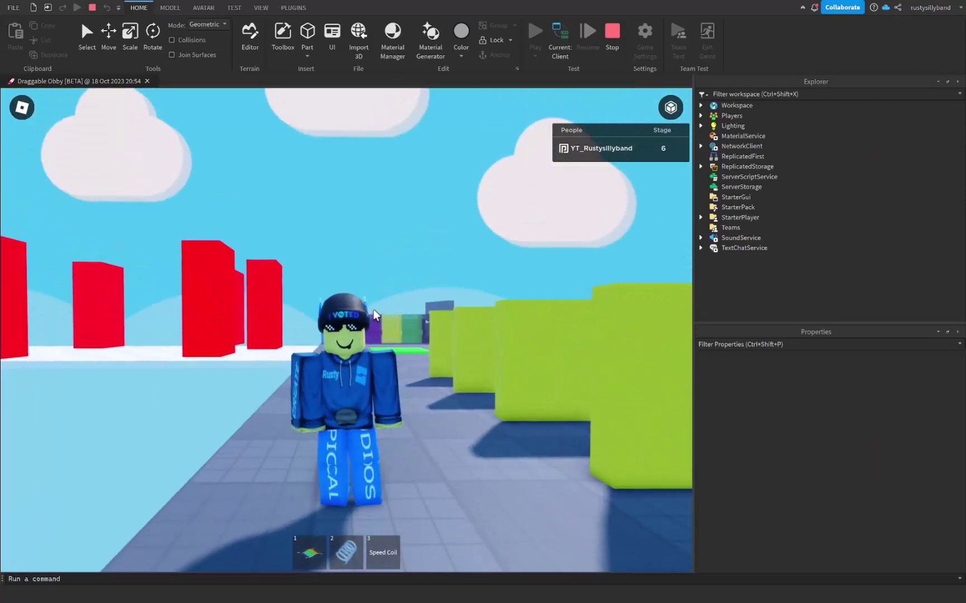